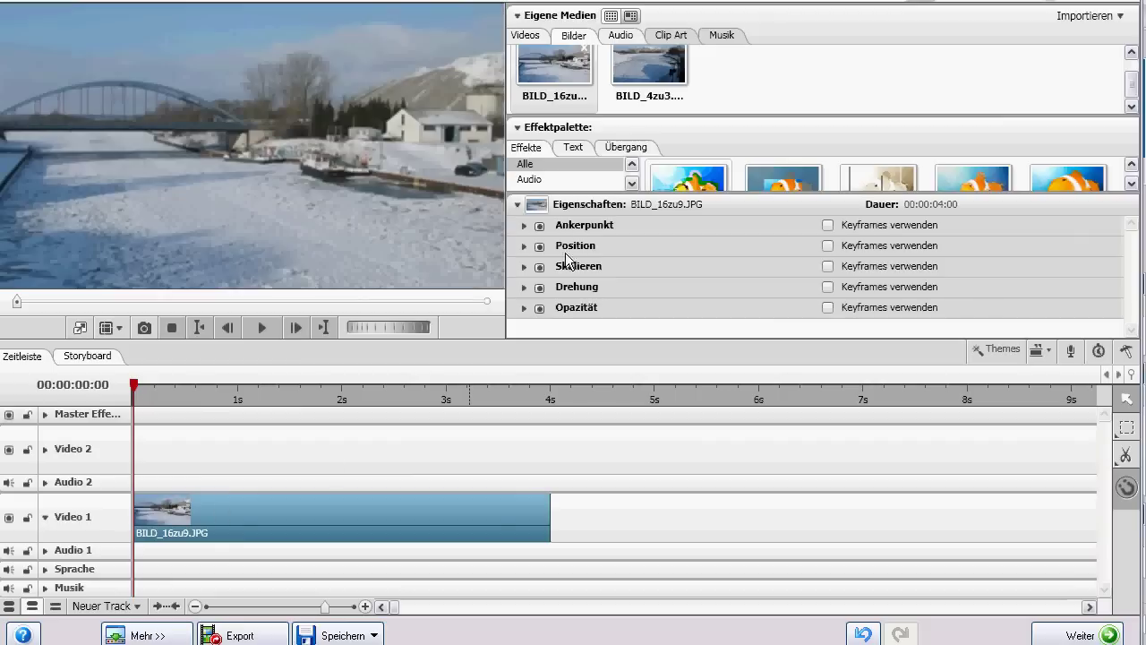
# - Add the picture BILD_4zu3.JPG to the Video 1 track directly behind BILD_16zu9.JPG
pyautogui.moveTo(637, 81); pyautogui.dragTo(558, 512)
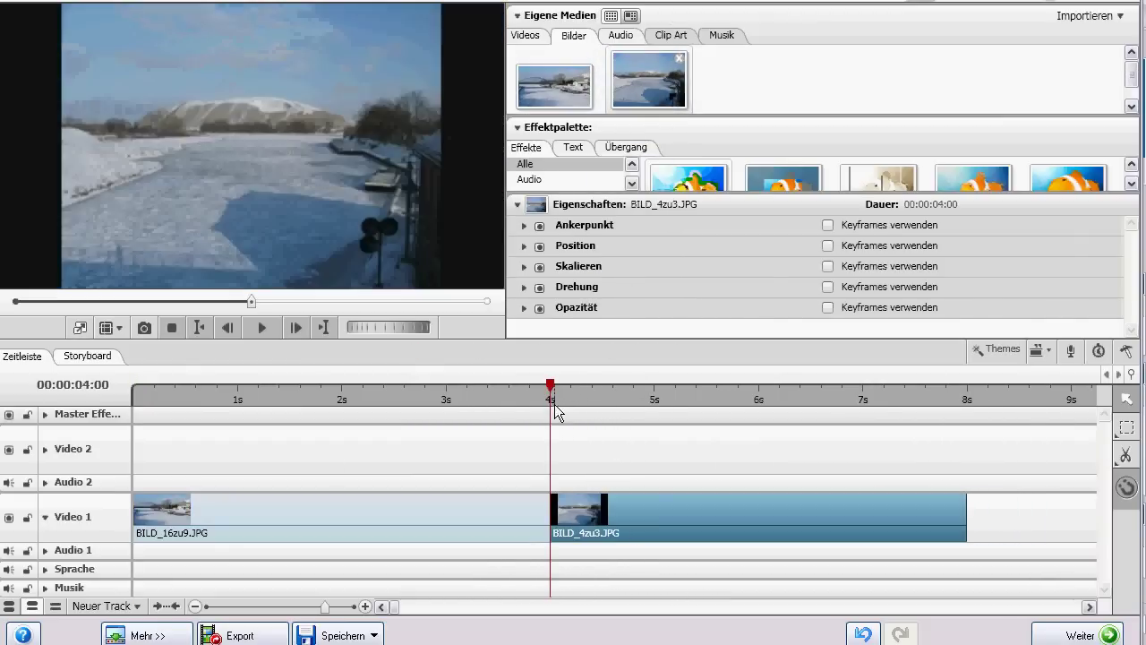
pyautogui.moveTo(553, 387); pyautogui.dragTo(520, 387)
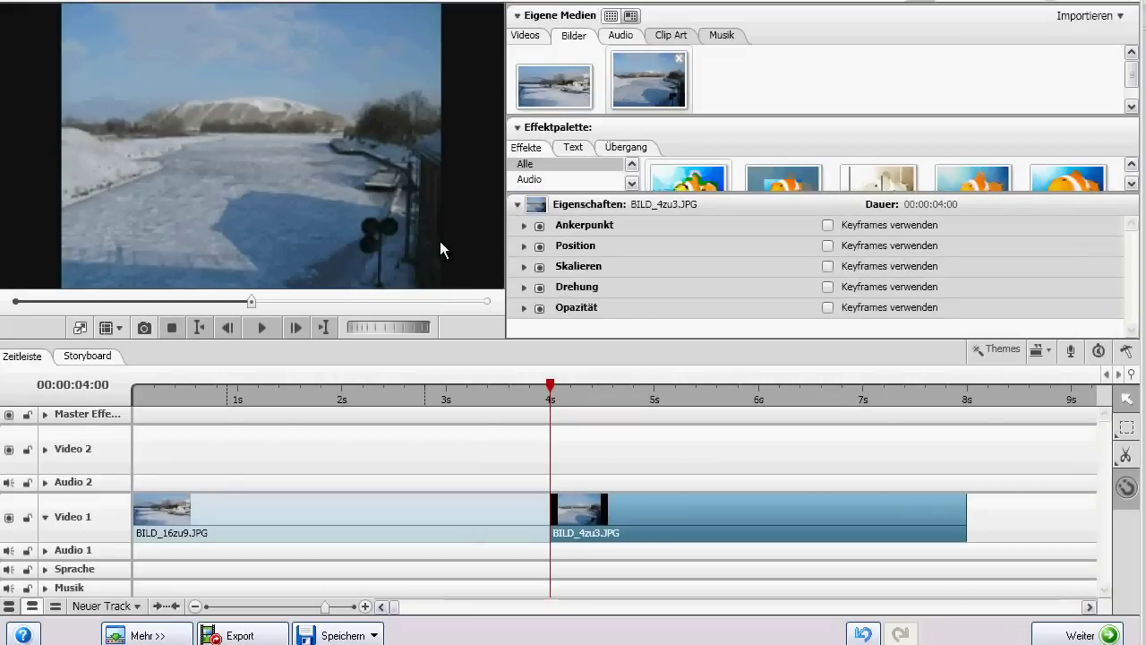
# - Scale BILD_4zu3.JPG to 44,44 horizontally and vertically
pyautogui.click(524, 266)
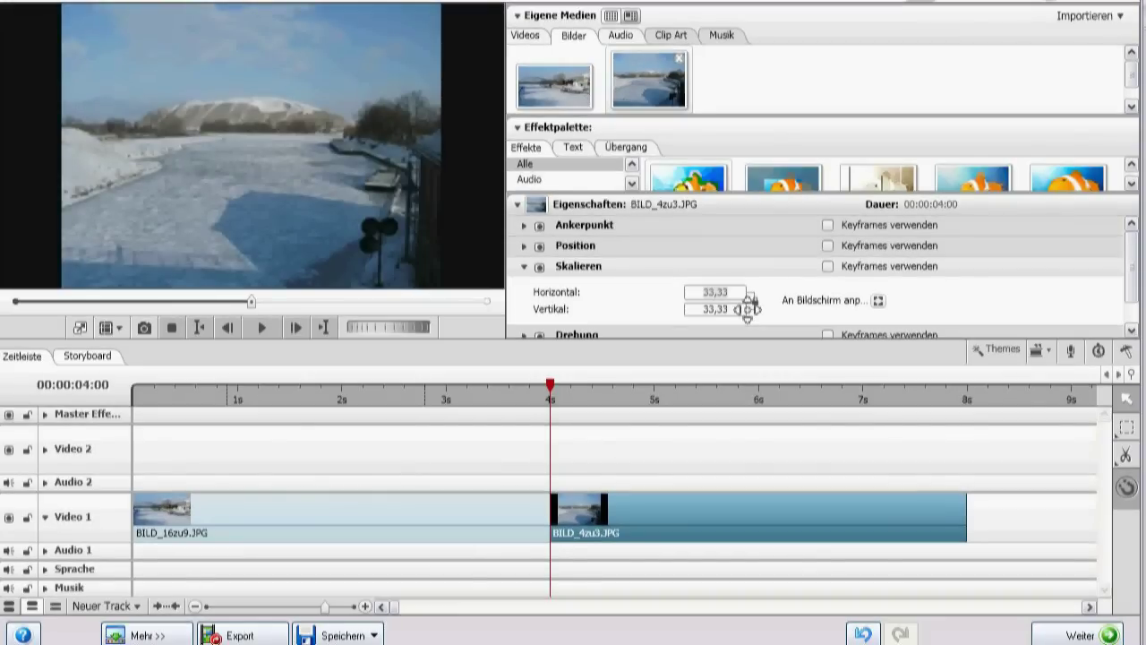
pyautogui.write('4')
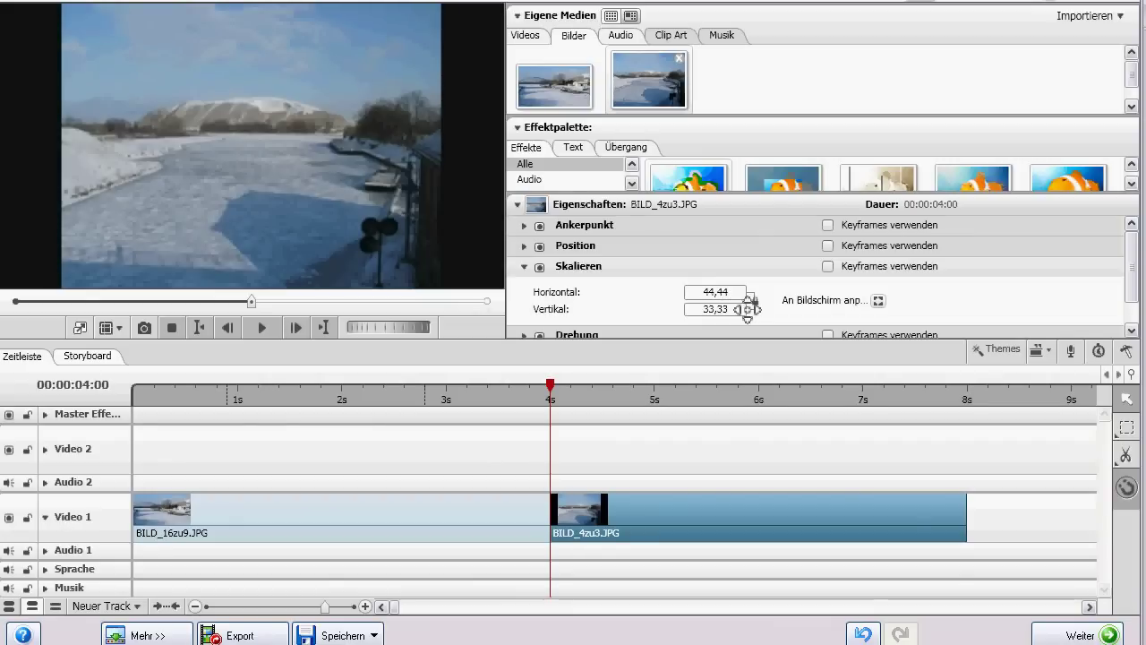
pyautogui.write('4,44')
pyautogui.press('Return')
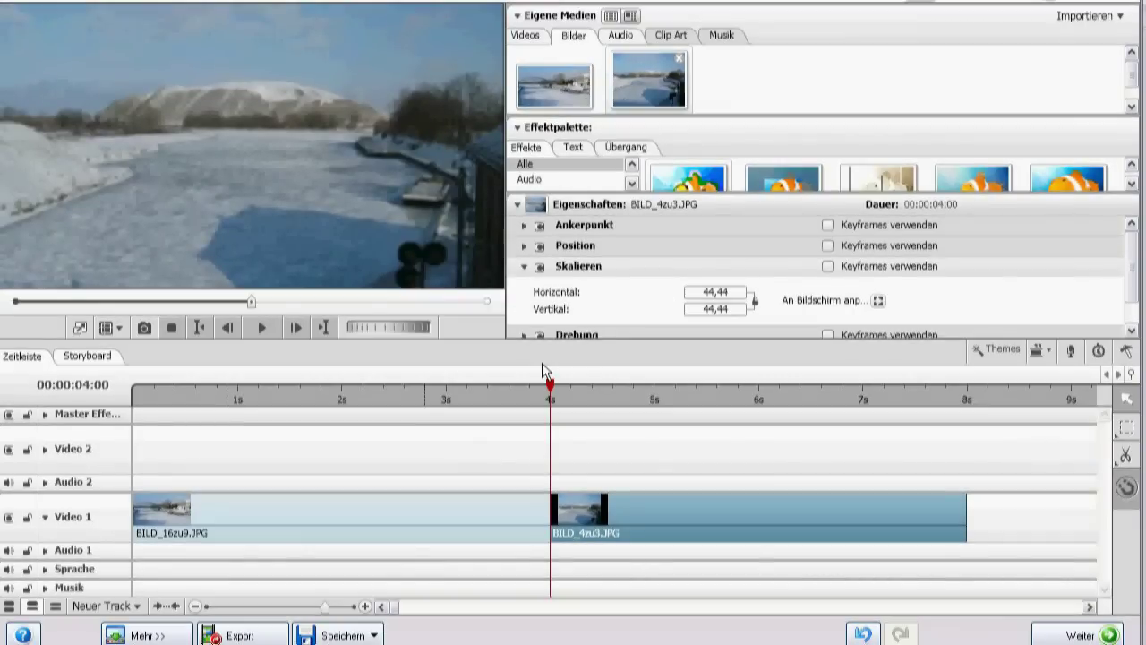
# - Compare the framing of both pictures by moving the playhead back and forth across their cut at 4 seconds
pyautogui.moveTo(549, 383)
pyautogui.mouseDown()
pyautogui.moveTo(525, 384)
pyautogui.moveTo(570, 383)
pyautogui.mouseUp()
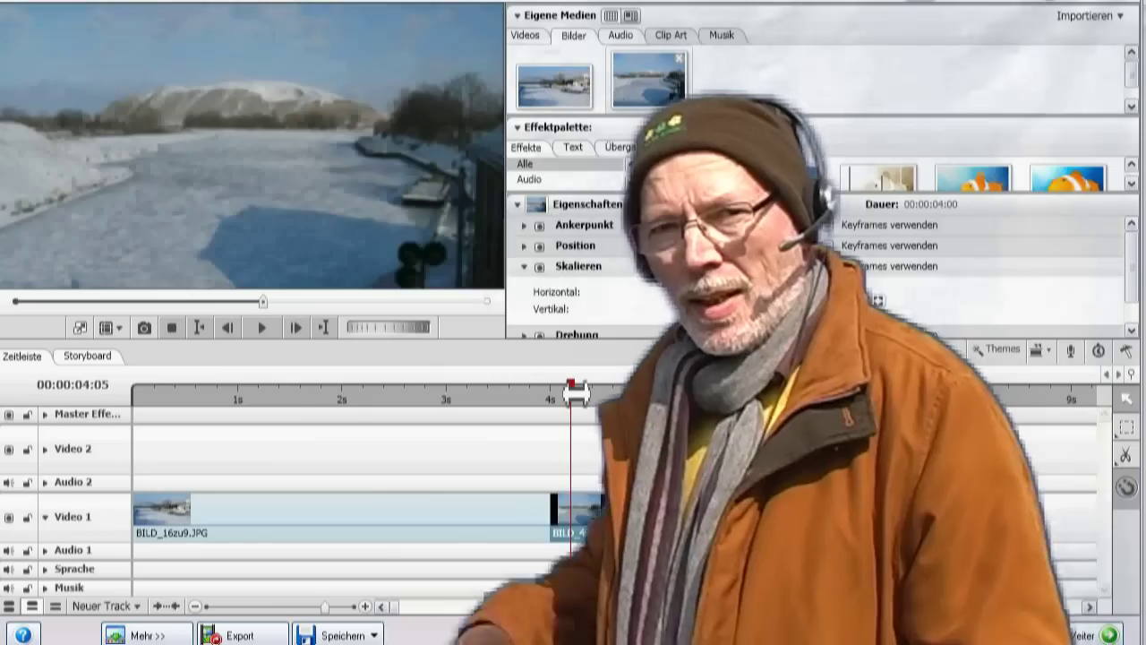
pyautogui.click(524, 392)
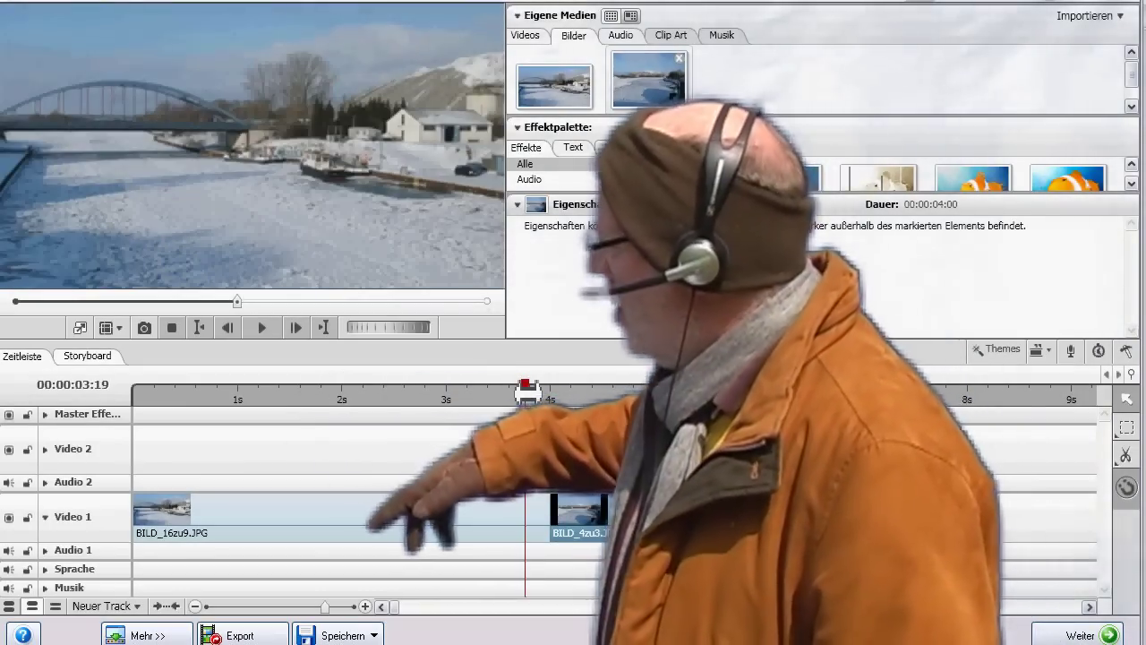
pyautogui.click(549, 392)
pyautogui.press('Right')
pyautogui.press('Right')
pyautogui.press('Right')
pyautogui.press('Right')
pyautogui.press('Right')
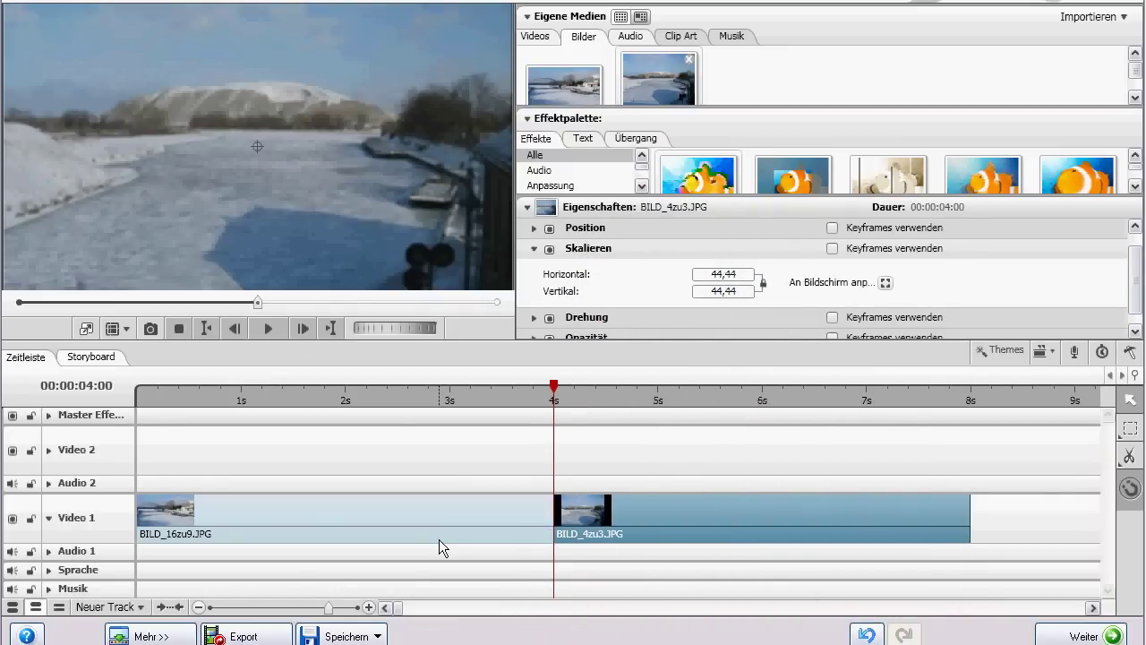
# - Try shifting BILD_4zu3.JPG in the frame to about X 395, Y 457, and recentre it horizontally and vertically
pyautogui.click(535, 230)
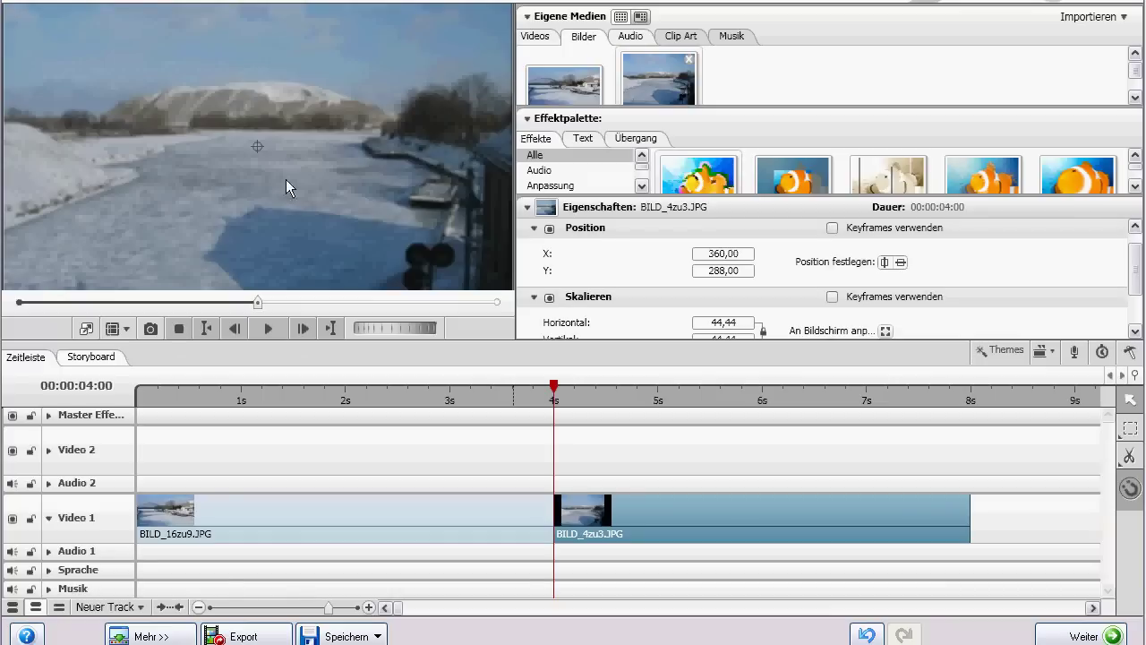
pyautogui.moveTo(226, 132); pyautogui.dragTo(251, 215)
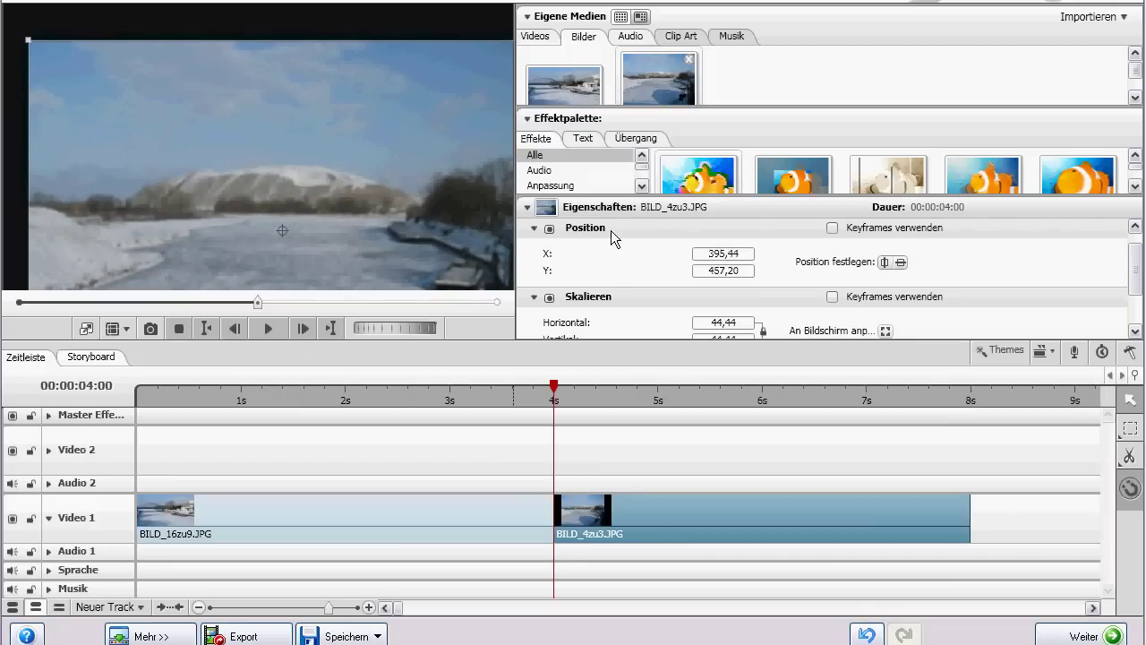
pyautogui.click(886, 263)
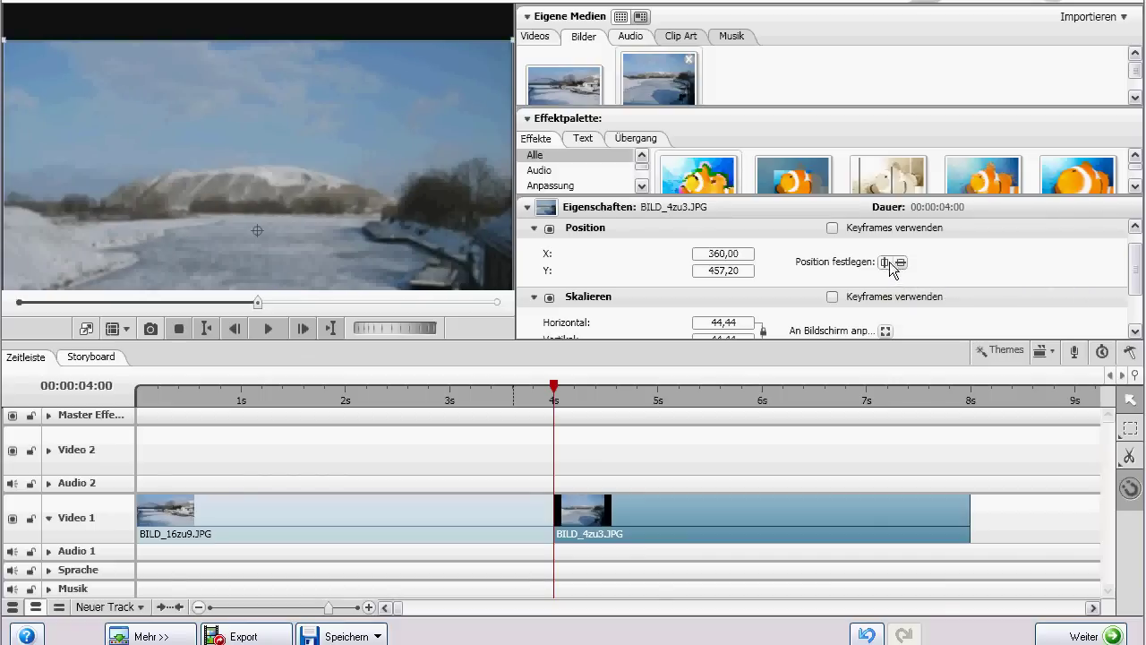
pyautogui.click(900, 262)
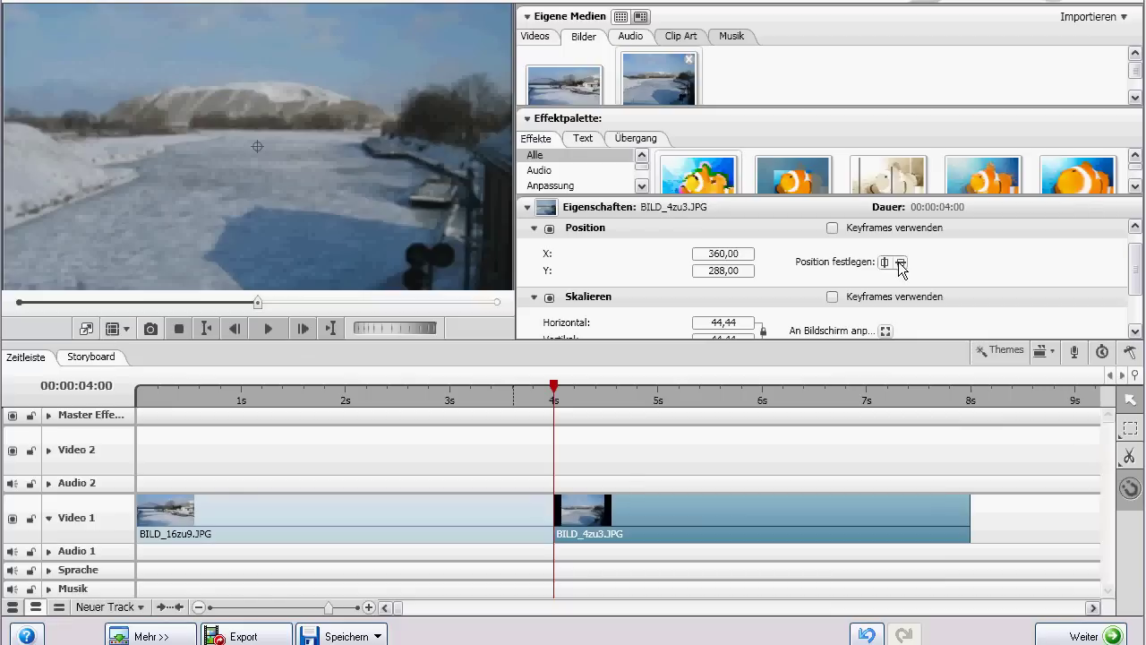
# - Enable position keyframes for BILD_4zu3.JPG, setting Y to 190,00 at the start keyframe and 383,00 at the end keyframe
pyautogui.click(833, 228)
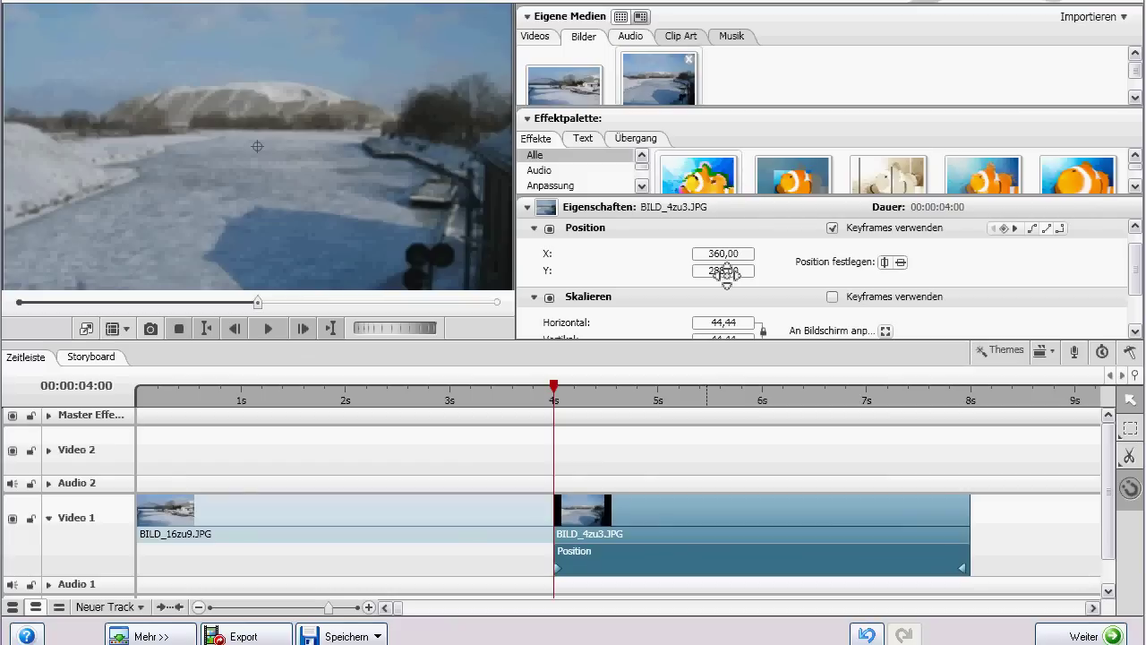
pyautogui.moveTo(726, 274); pyautogui.dragTo(638, 273)
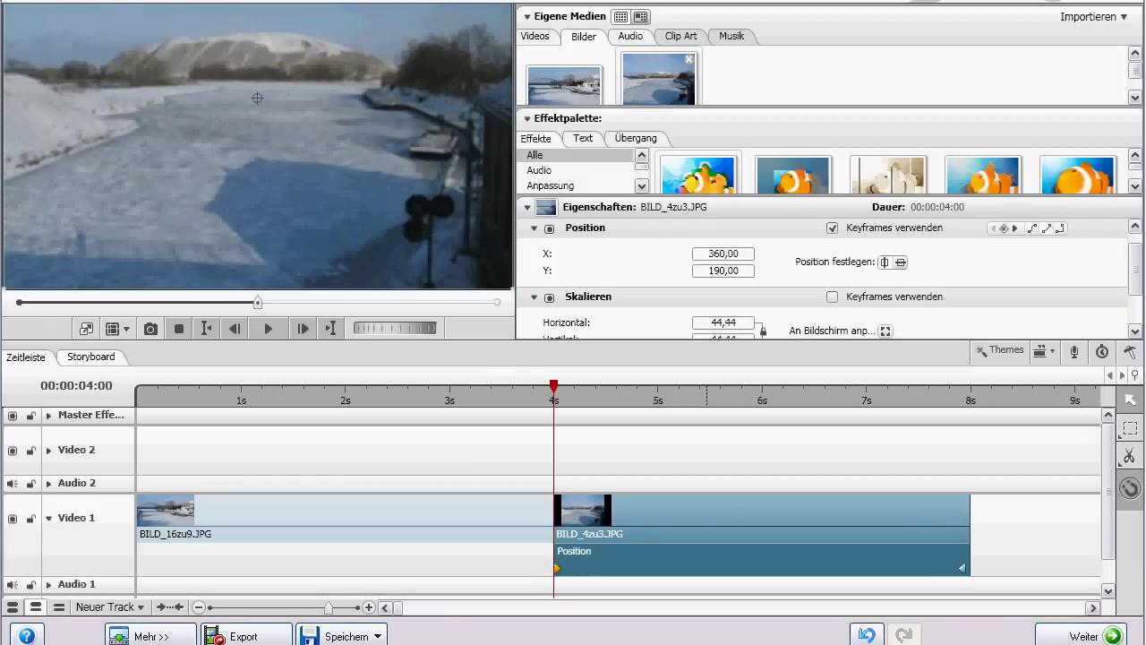
pyautogui.click(1015, 229)
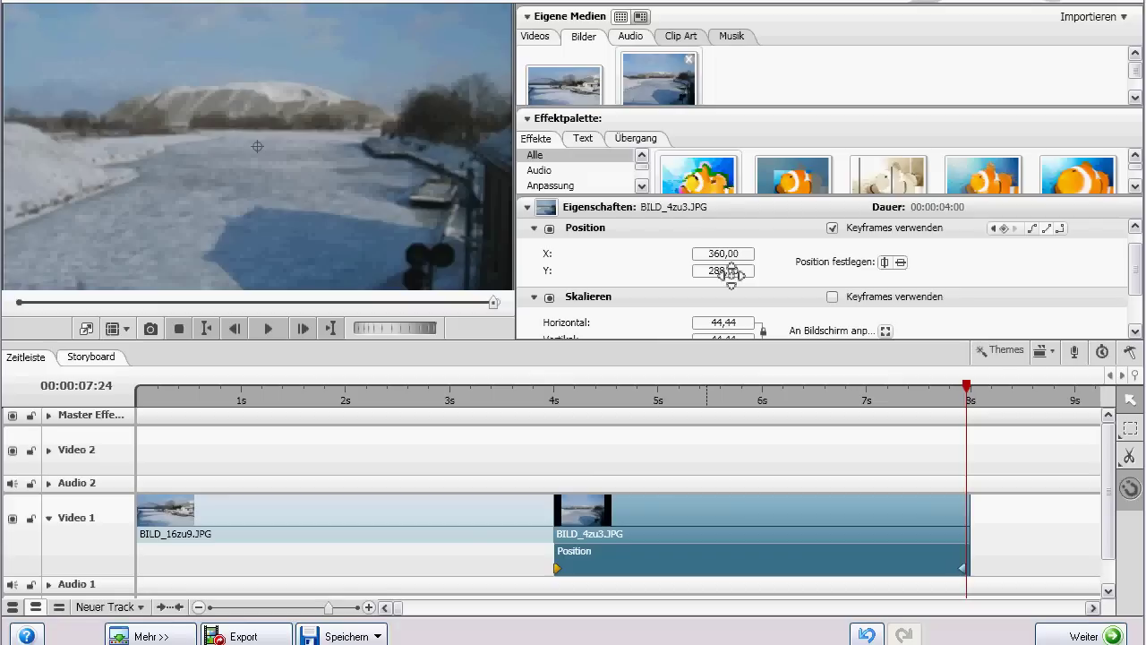
pyautogui.moveTo(730, 272); pyautogui.dragTo(815, 272)
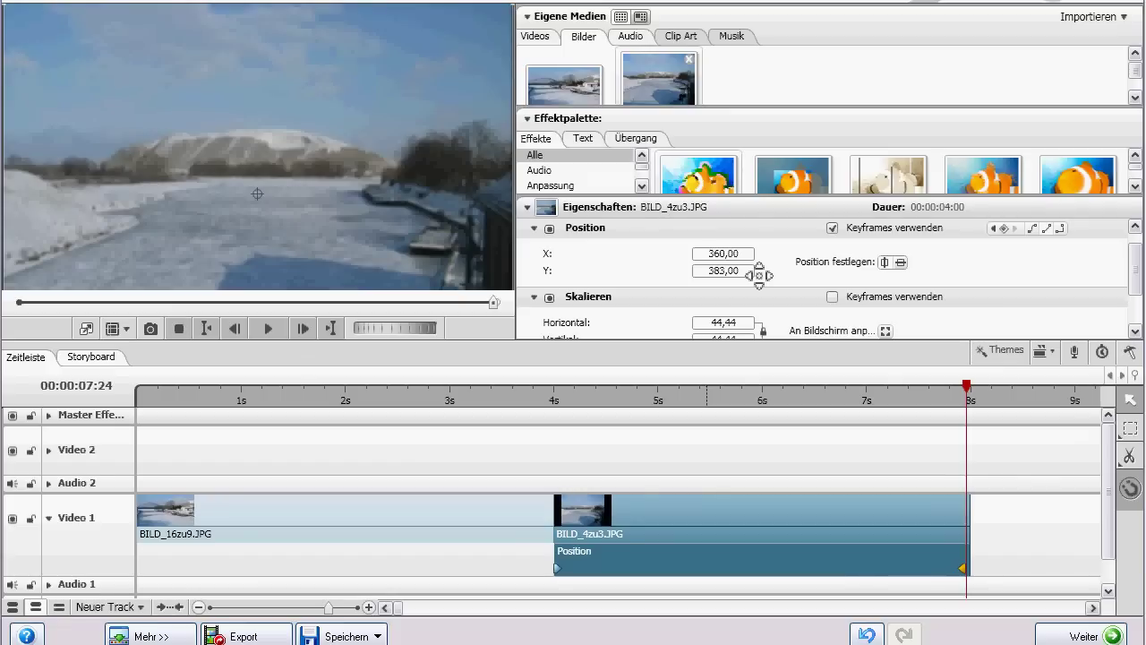
# - Play the second picture from its start several times to check the vertical pan
pyautogui.click(209, 328)
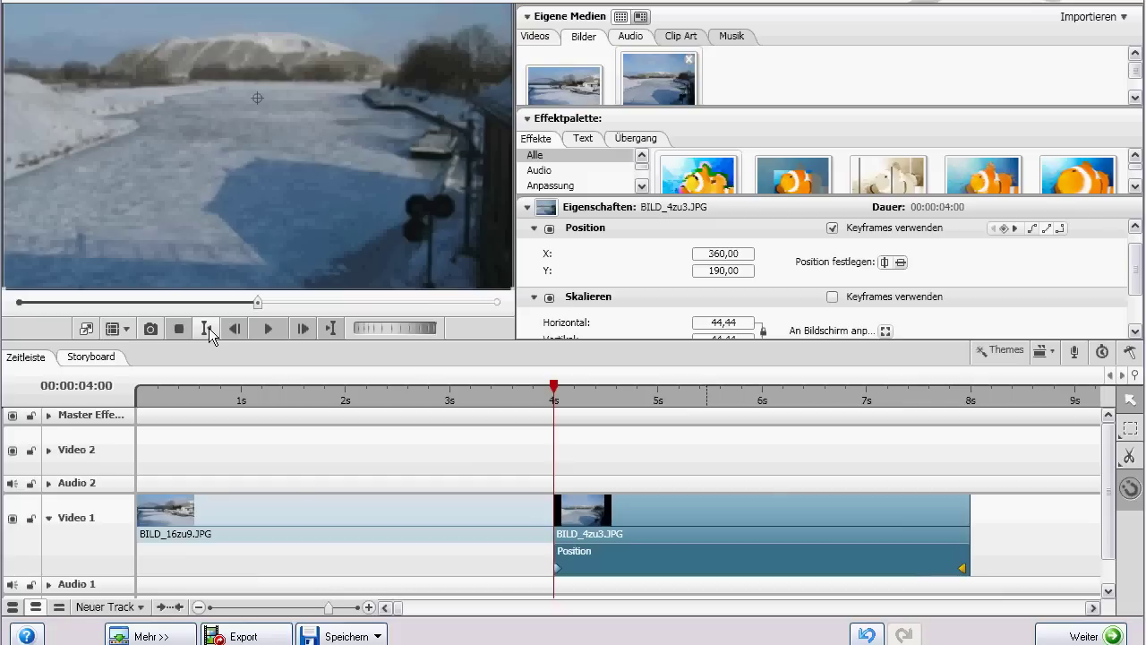
pyautogui.click(266, 330)
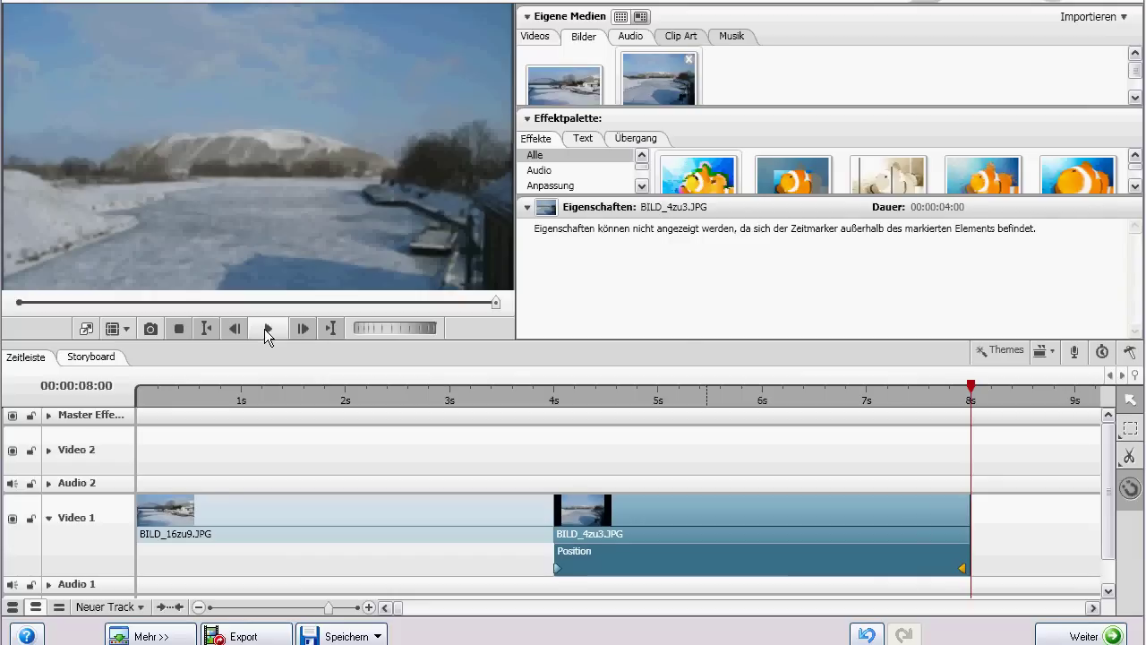
pyautogui.click(209, 329)
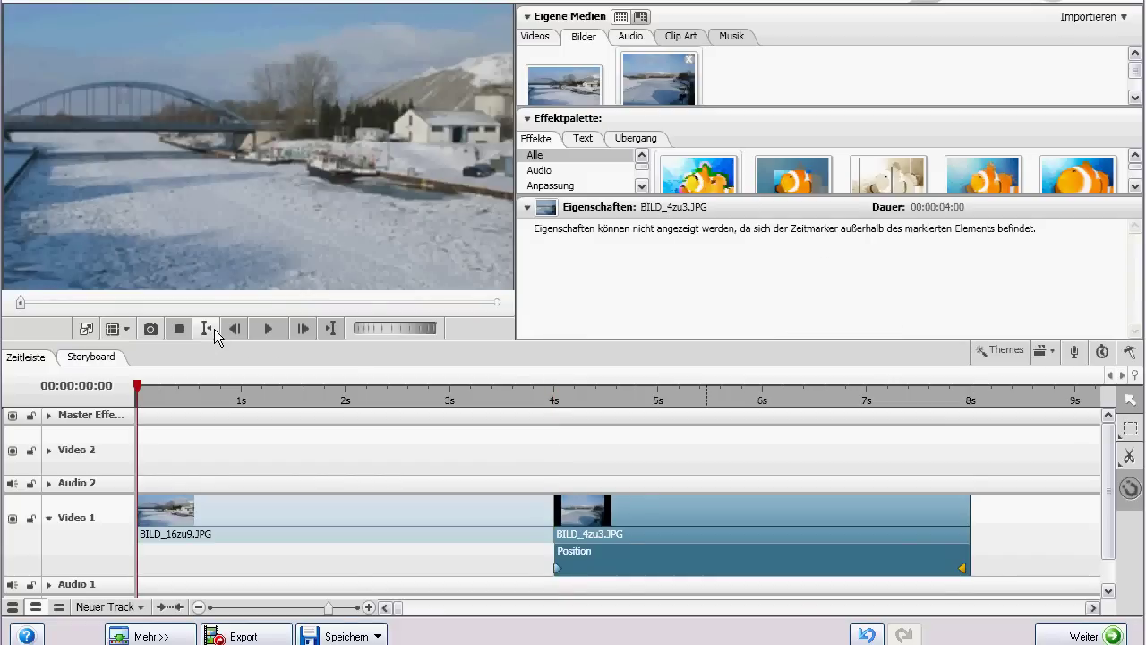
pyautogui.click(332, 328)
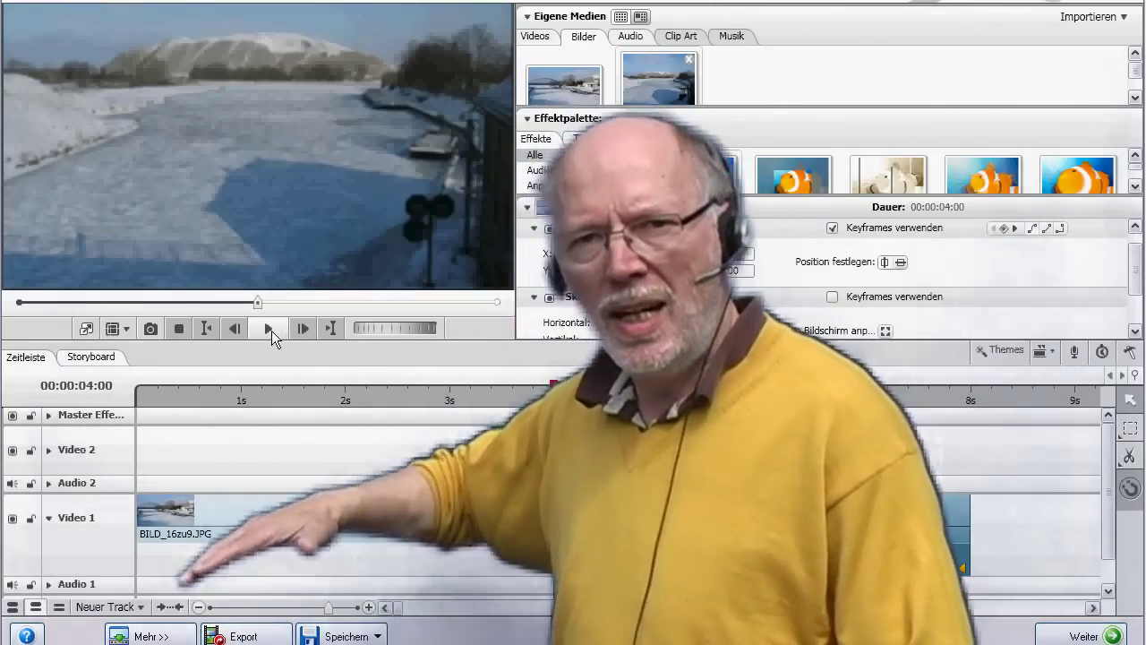
pyautogui.click(271, 330)
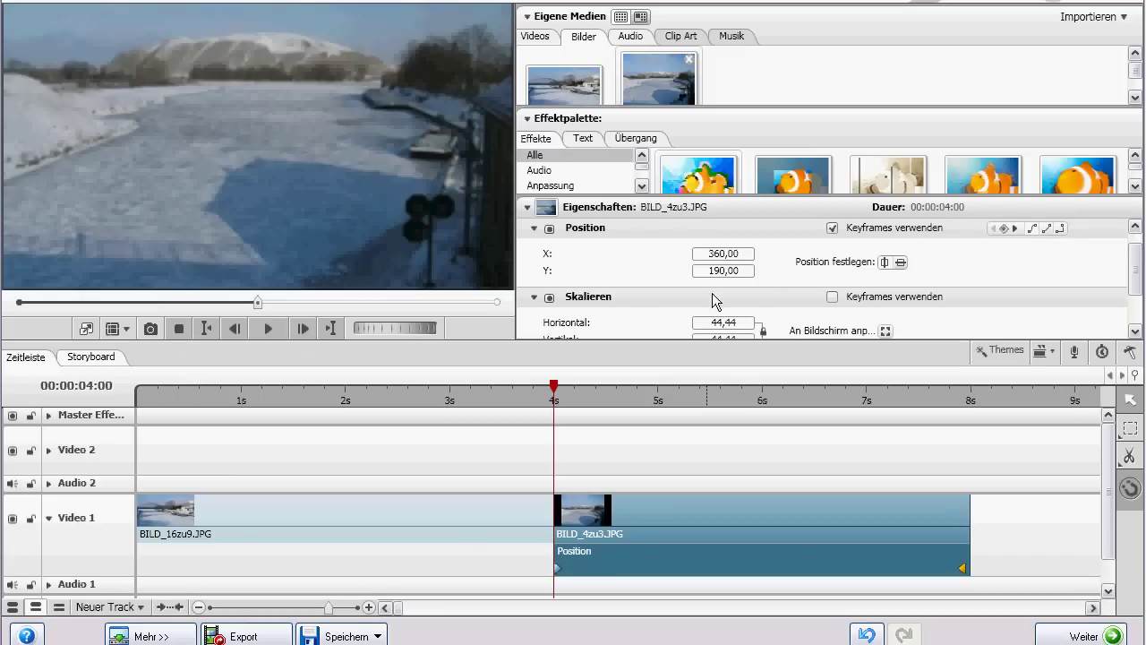
pyautogui.click(272, 330)
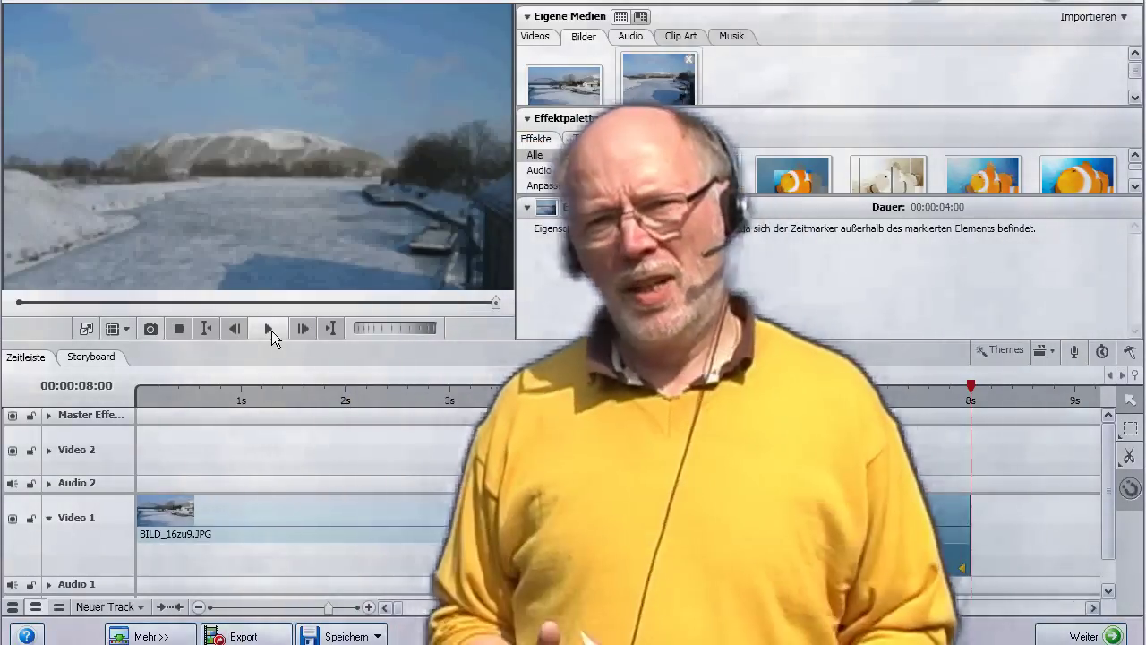
pyautogui.click(209, 330)
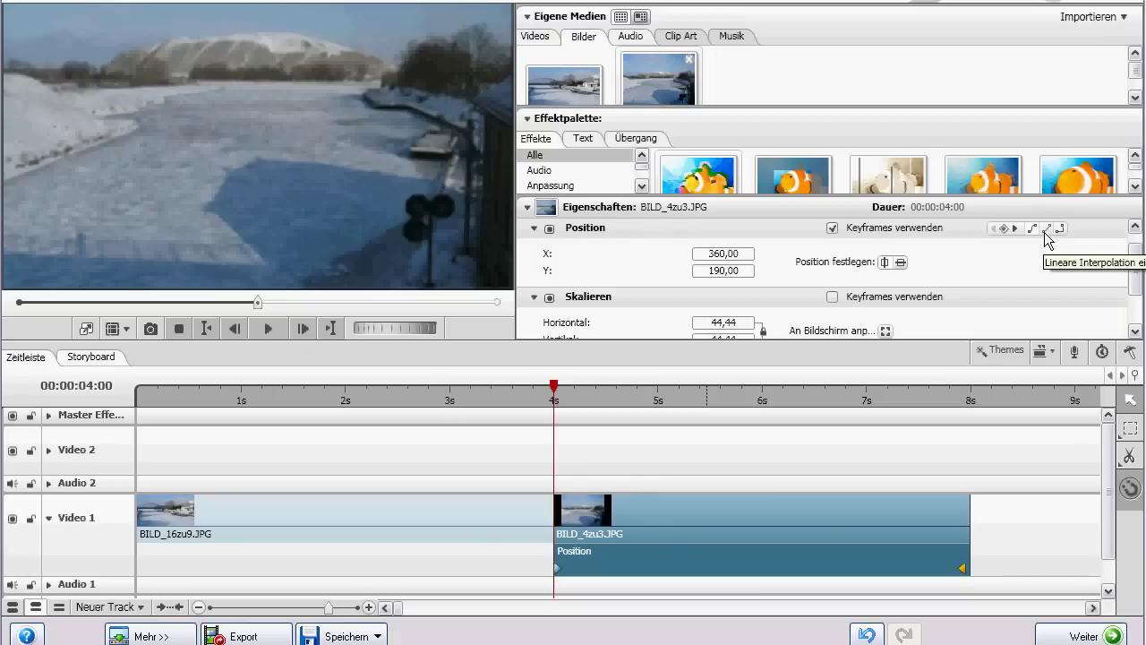
pyautogui.click(273, 334)
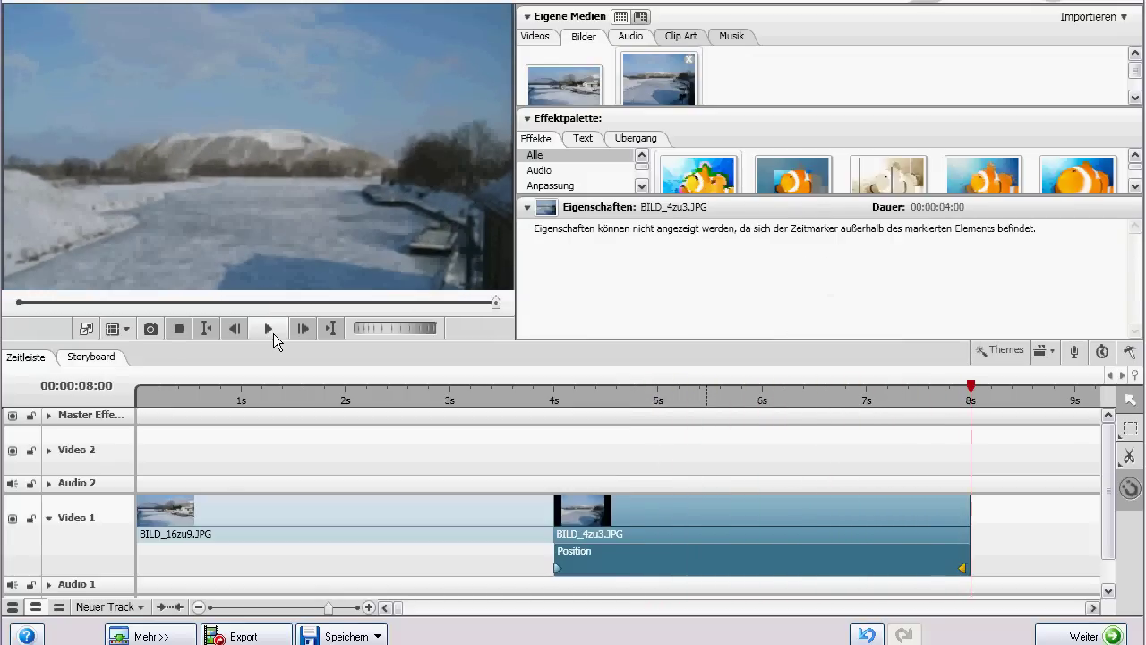
# - Add a position keyframe four frames after the start of BILD_4zu3.JPG and move it along the clip to about 4.7 seconds
pyautogui.click(207, 331)
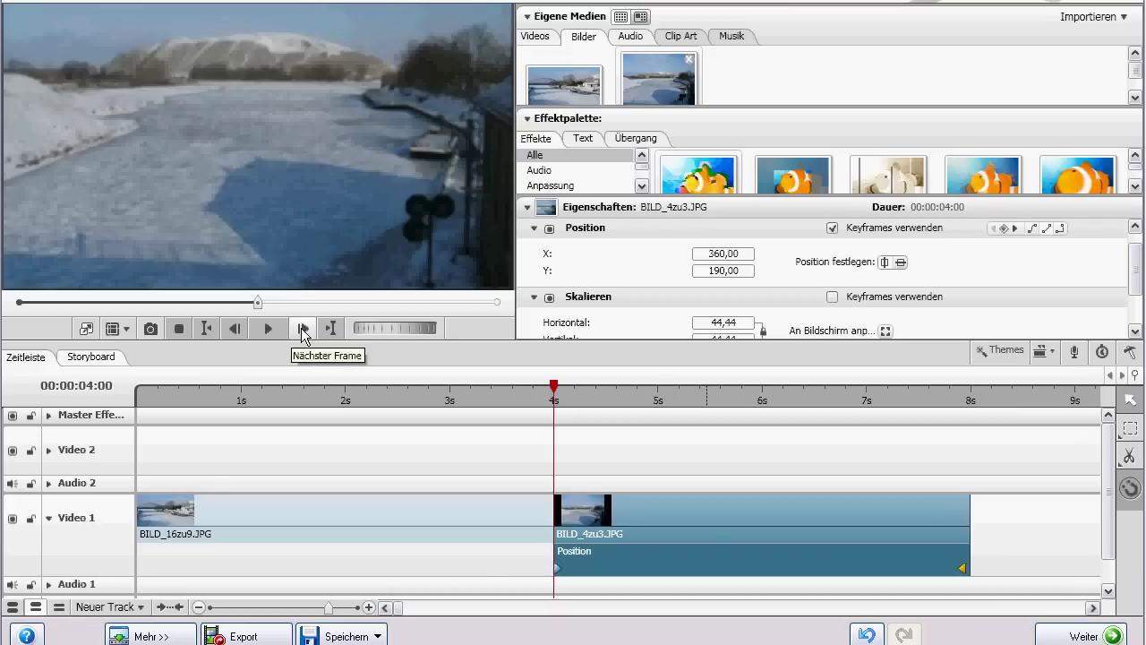
pyautogui.click(302, 328)
pyautogui.click(302, 329)
pyautogui.click(302, 329)
pyautogui.click(302, 329)
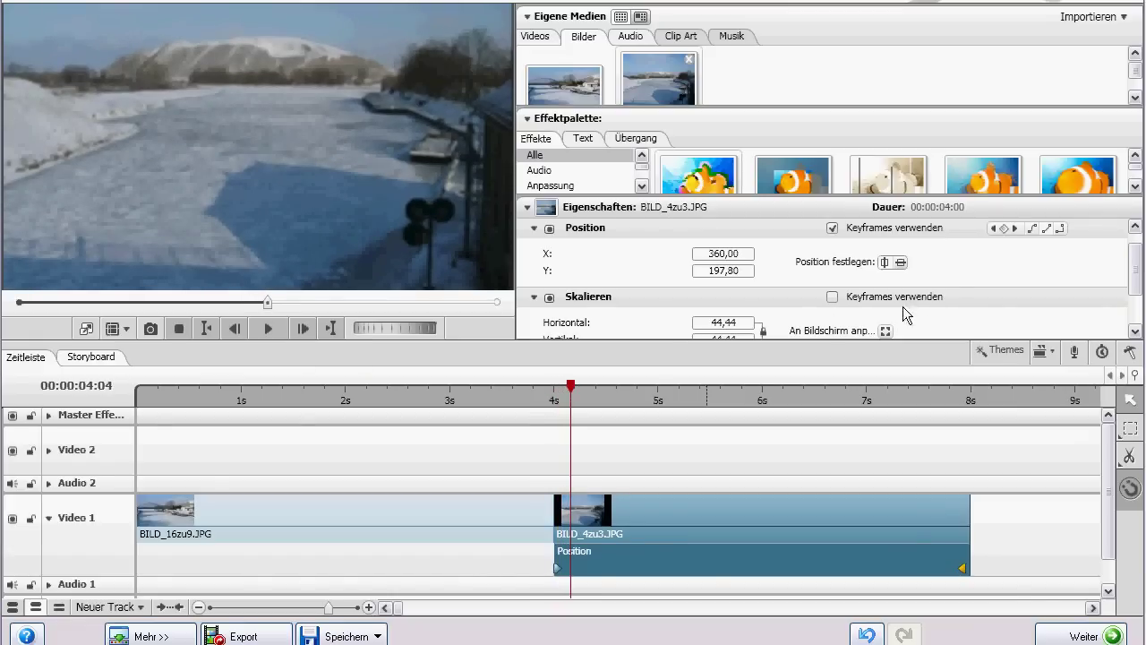
pyautogui.click(1004, 228)
pyautogui.moveTo(574, 578); pyautogui.dragTo(630, 580)
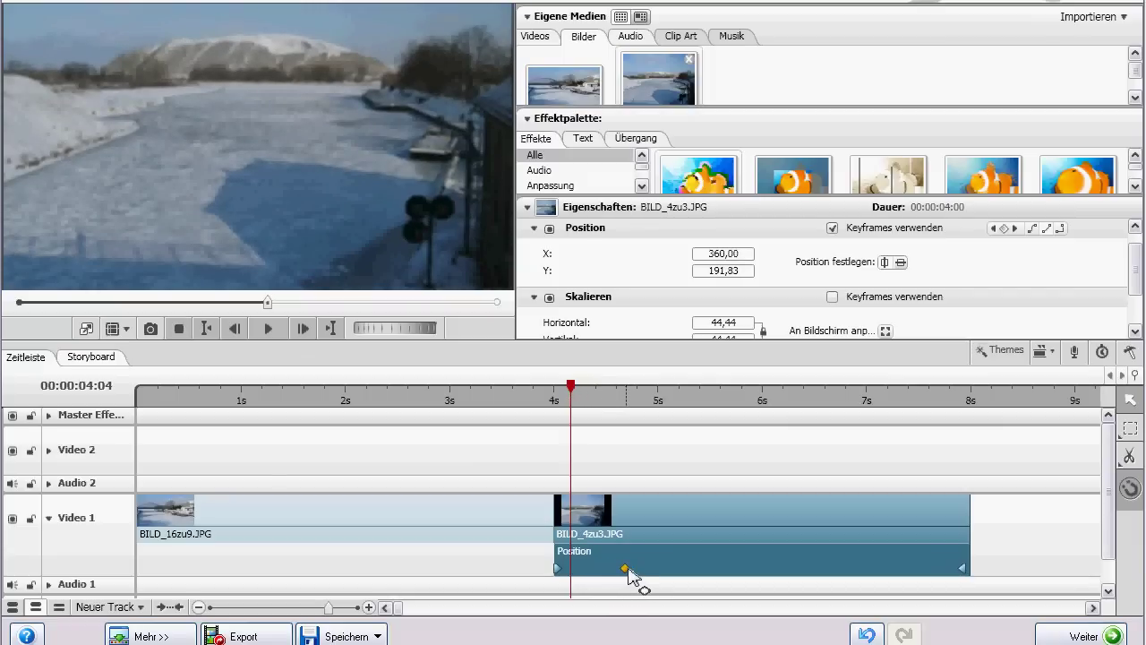
# - Add a position keyframe four frames before the last one, at 00:00:07:20, and move it back to about 7.2 seconds
pyautogui.click(1017, 227)
pyautogui.click(1017, 227)
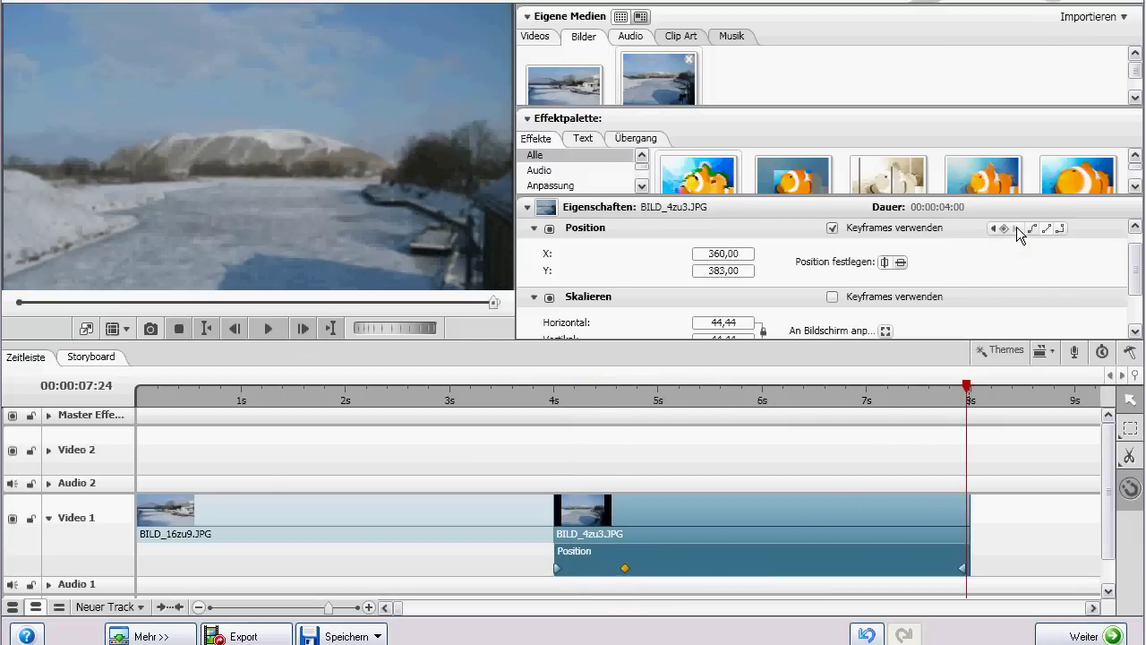
pyautogui.click(234, 329)
pyautogui.click(234, 328)
pyautogui.click(234, 329)
pyautogui.click(234, 329)
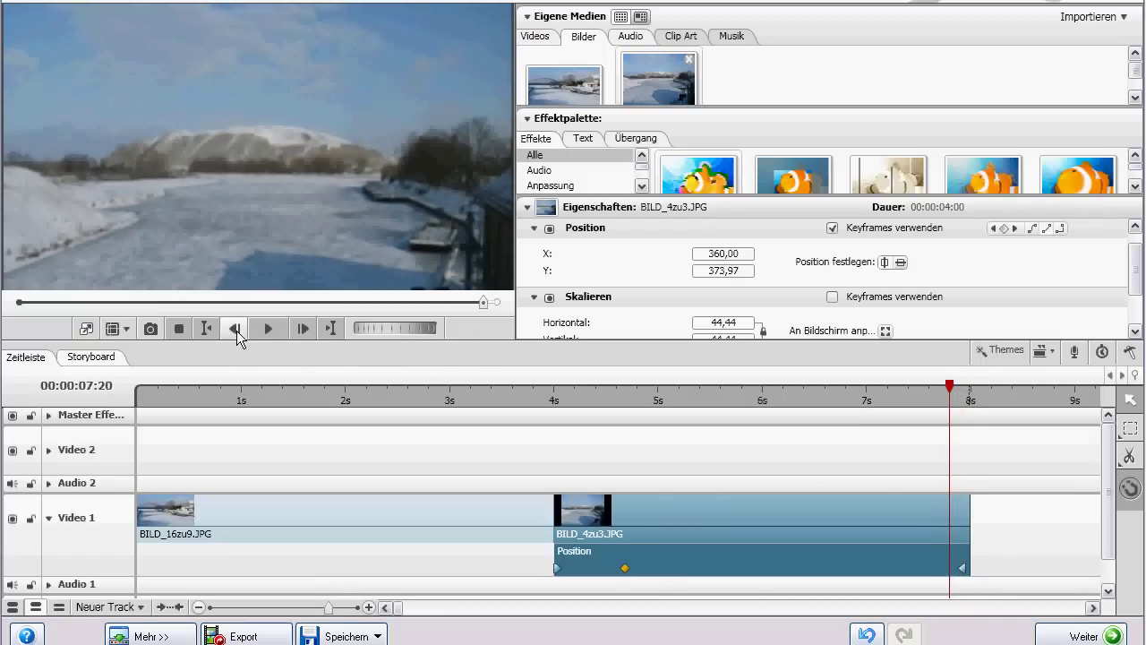
pyautogui.click(1003, 231)
pyautogui.moveTo(954, 571); pyautogui.dragTo(888, 573)
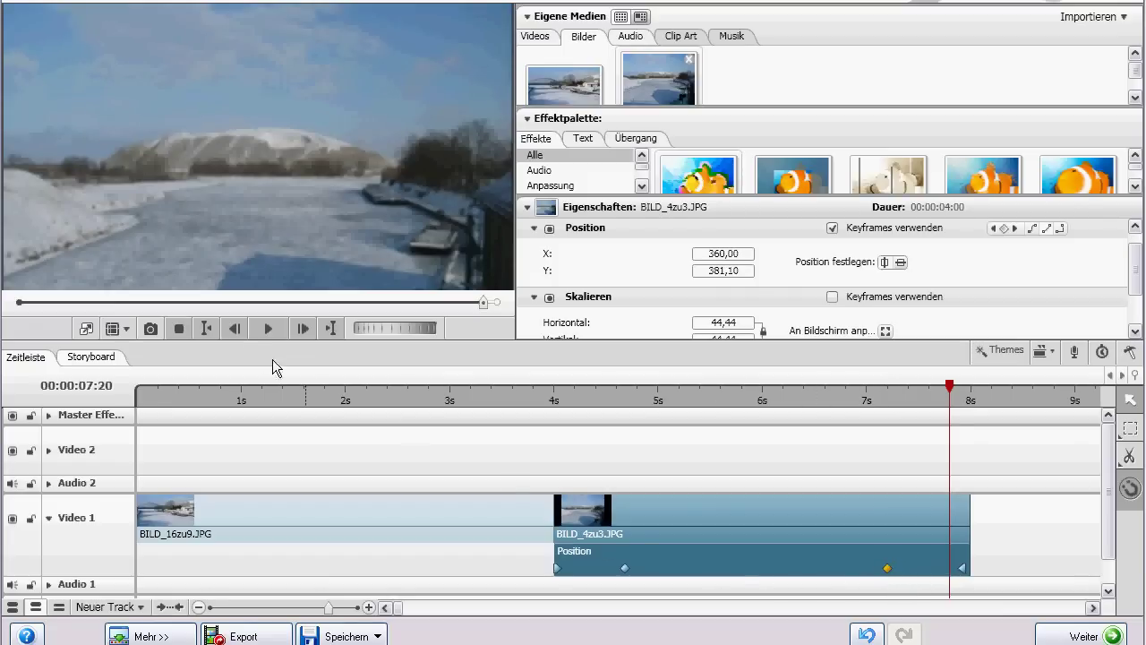
# - Play BILD_4zu3.JPG from its start to check the gentler beginning and end of the pan
pyautogui.click(207, 332)
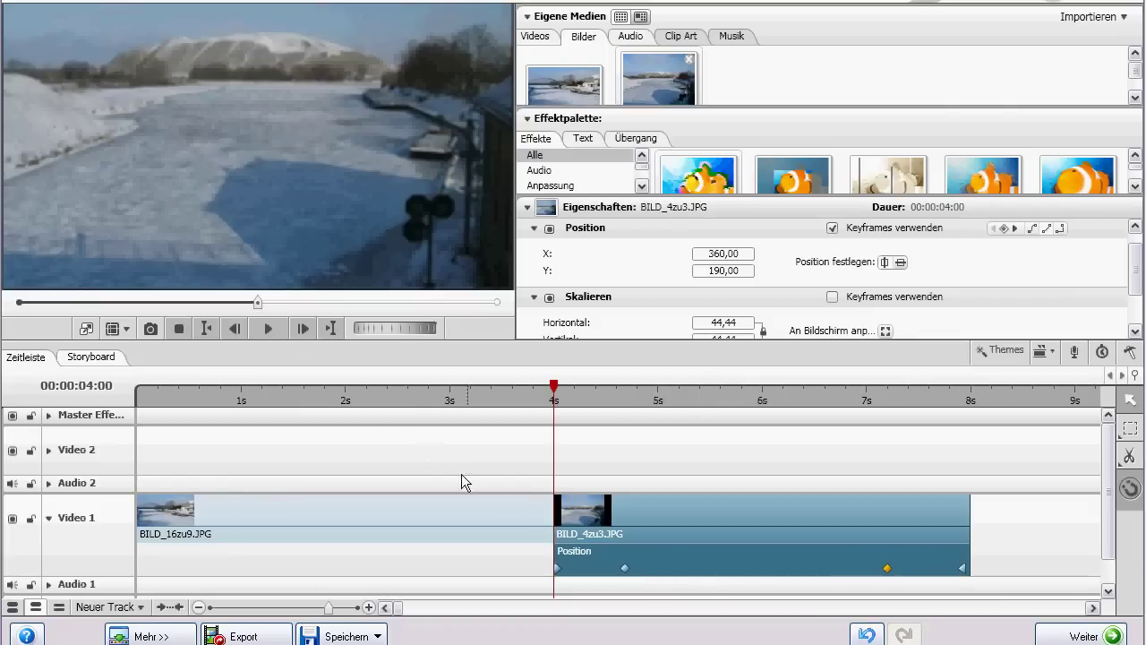
pyautogui.click(266, 329)
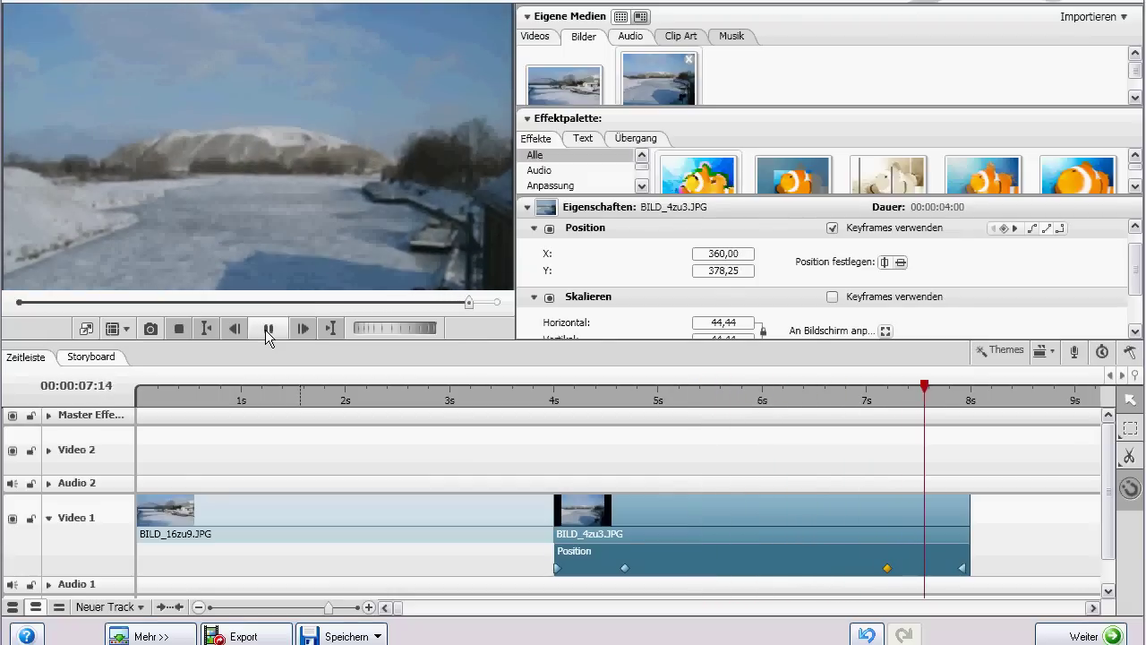
pyautogui.click(211, 329)
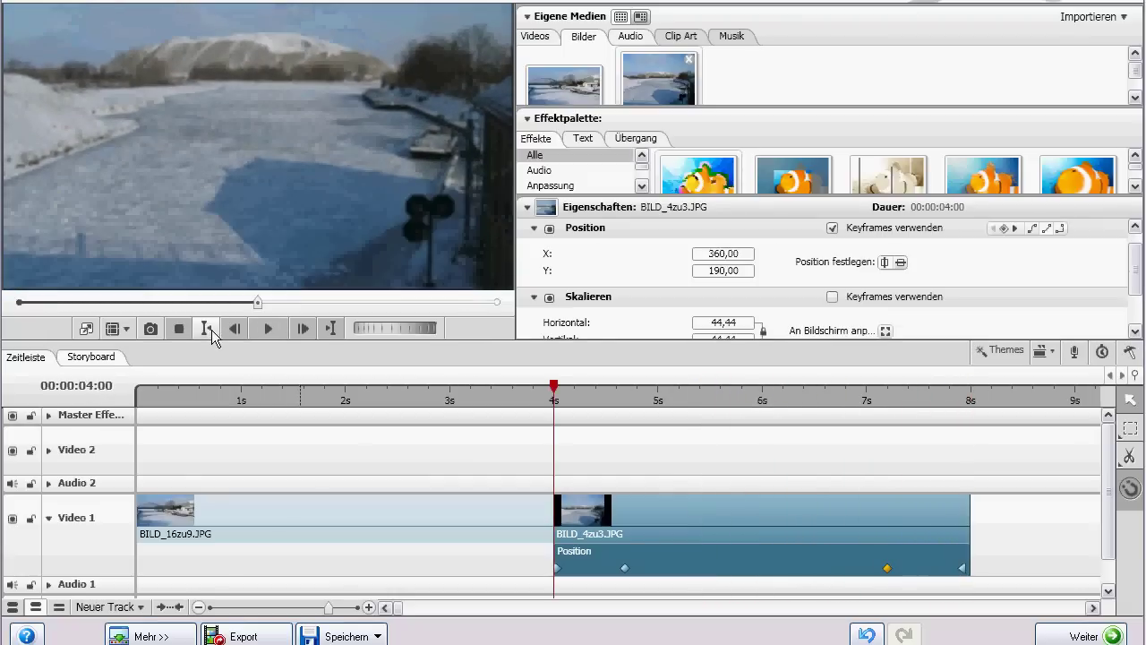
pyautogui.click(263, 327)
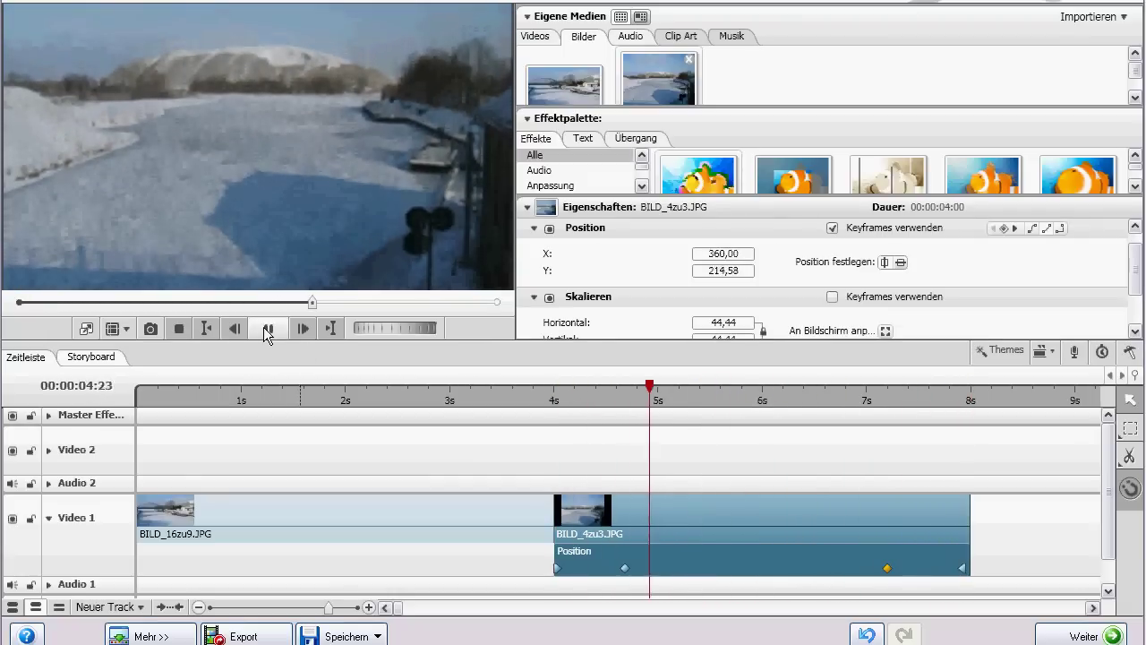